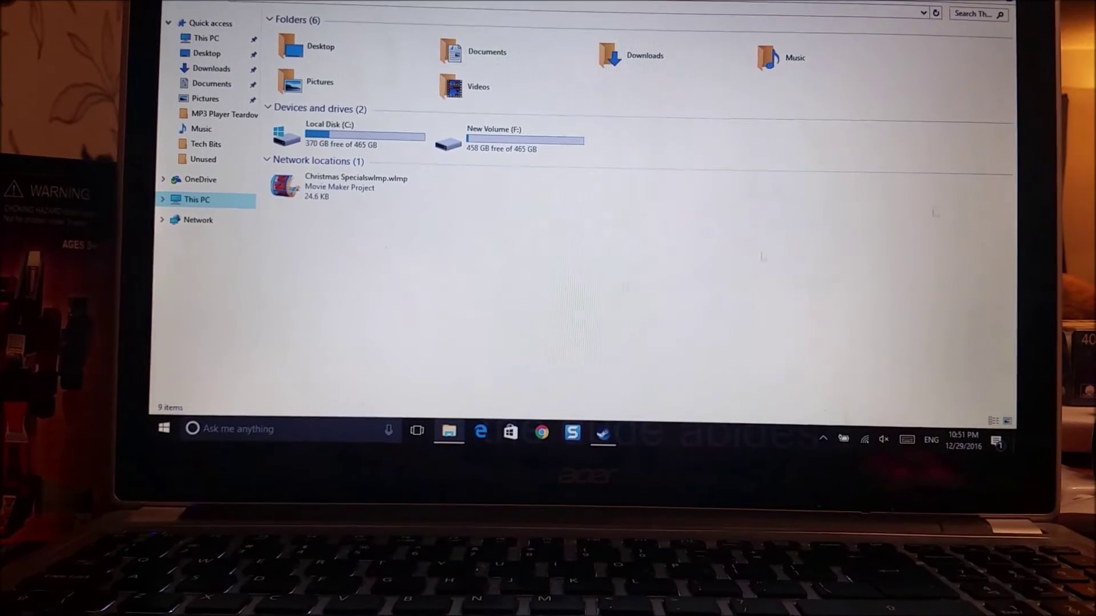
- Search the Start menu for diskmgmt.msc and launch Disk Management
click(306, 426)
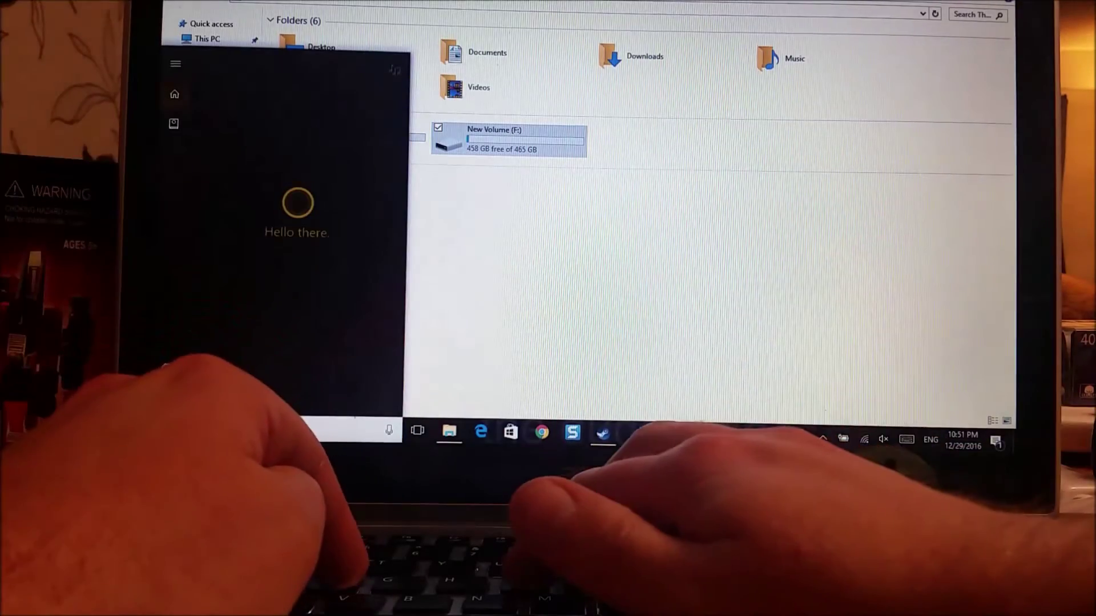
text(cmd)
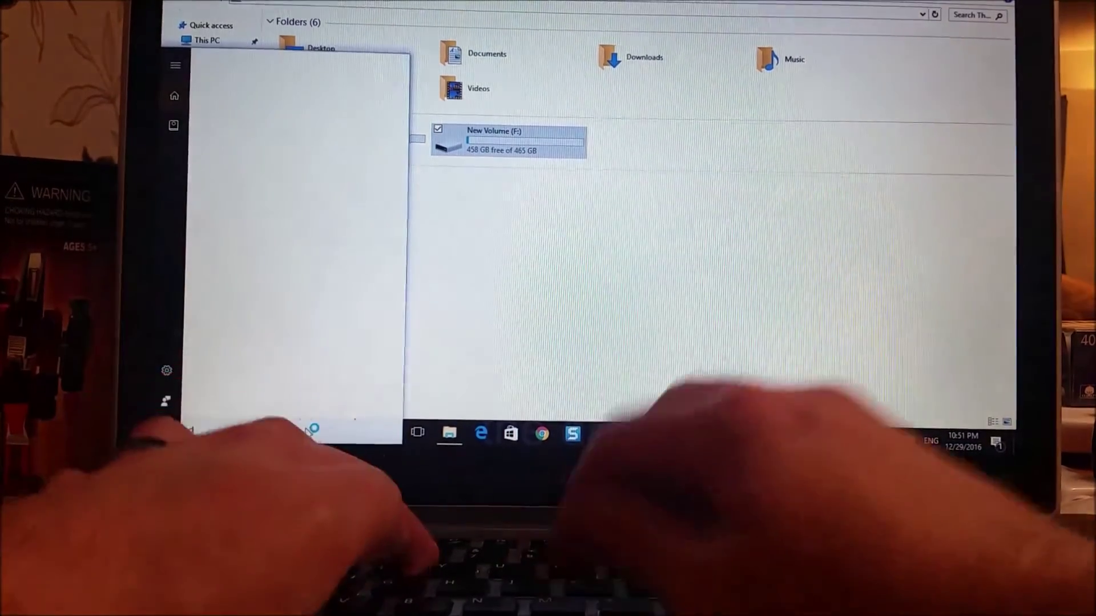
text(diskmgmt.msc)
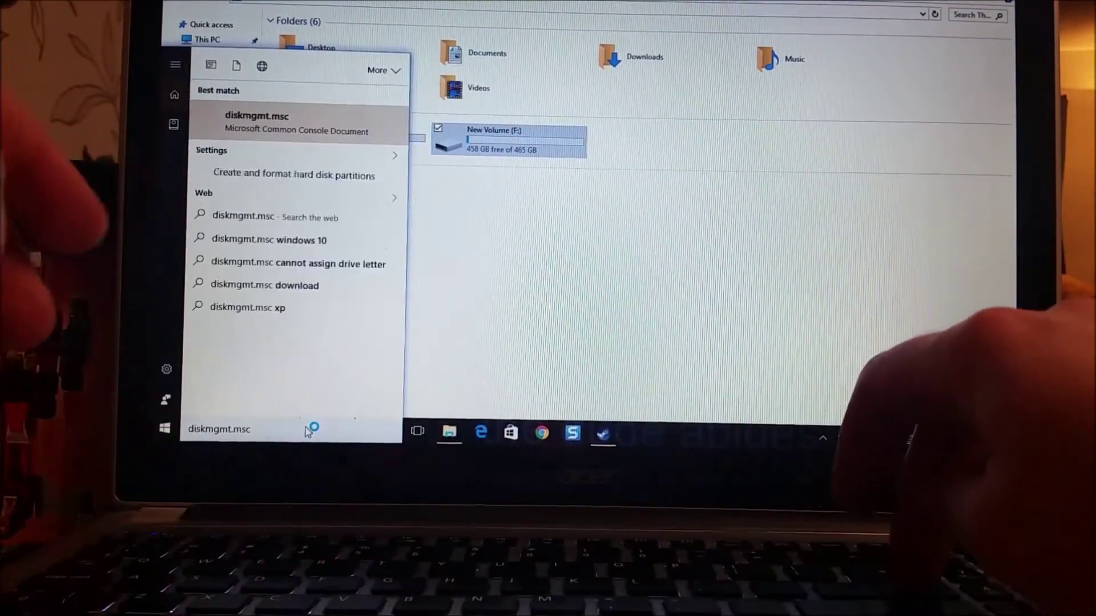
key(Return)
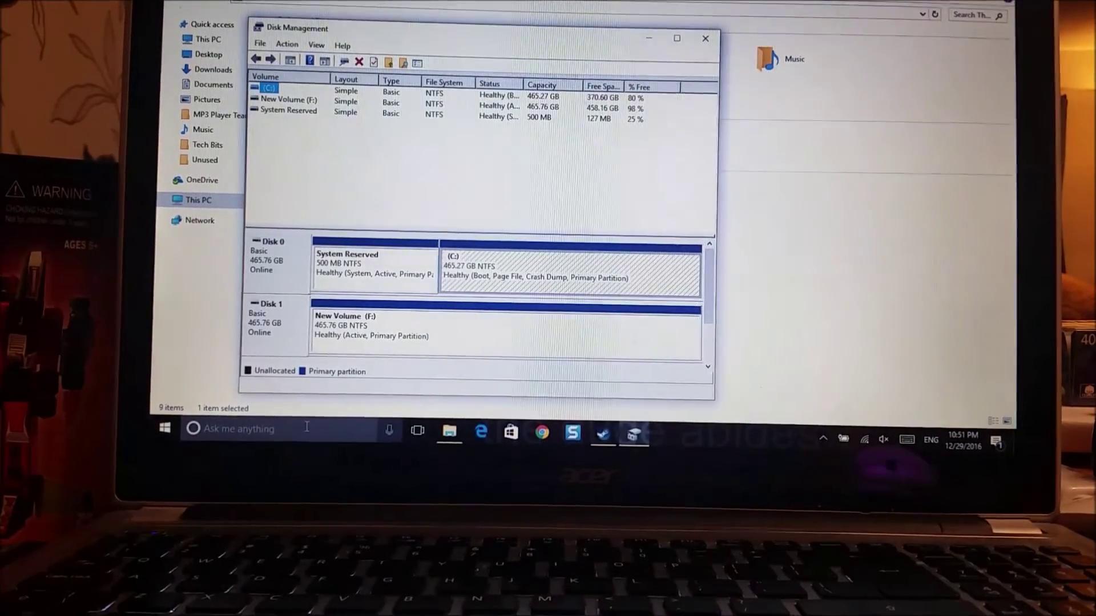
mouse_move(204, 171)
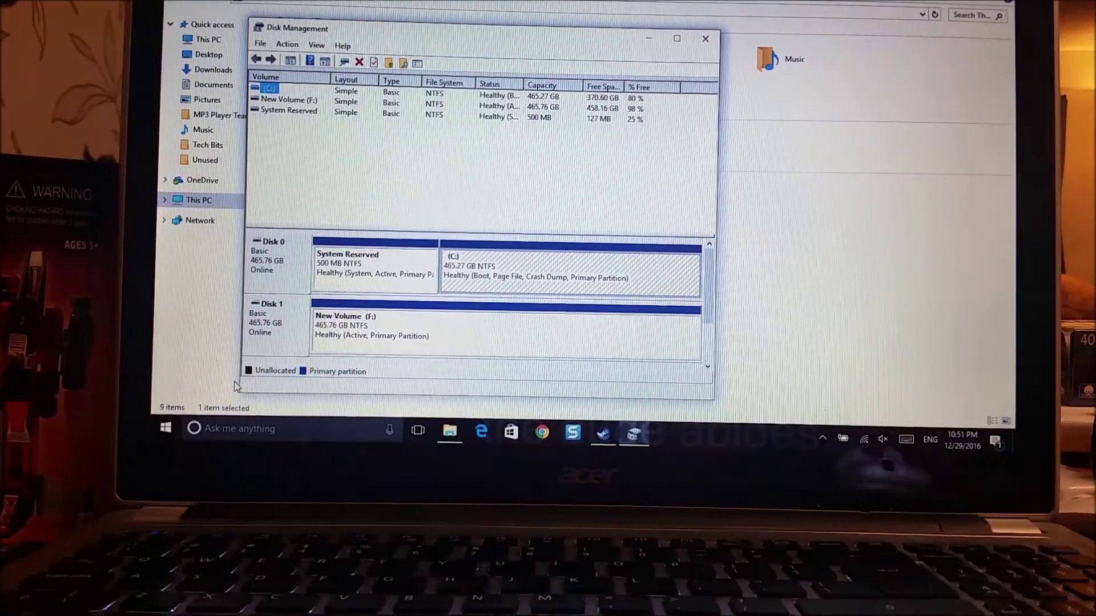
- Maximize Disk Management to review Disk 1's healthy 465.76 GB New Volume (F:)
click(677, 40)
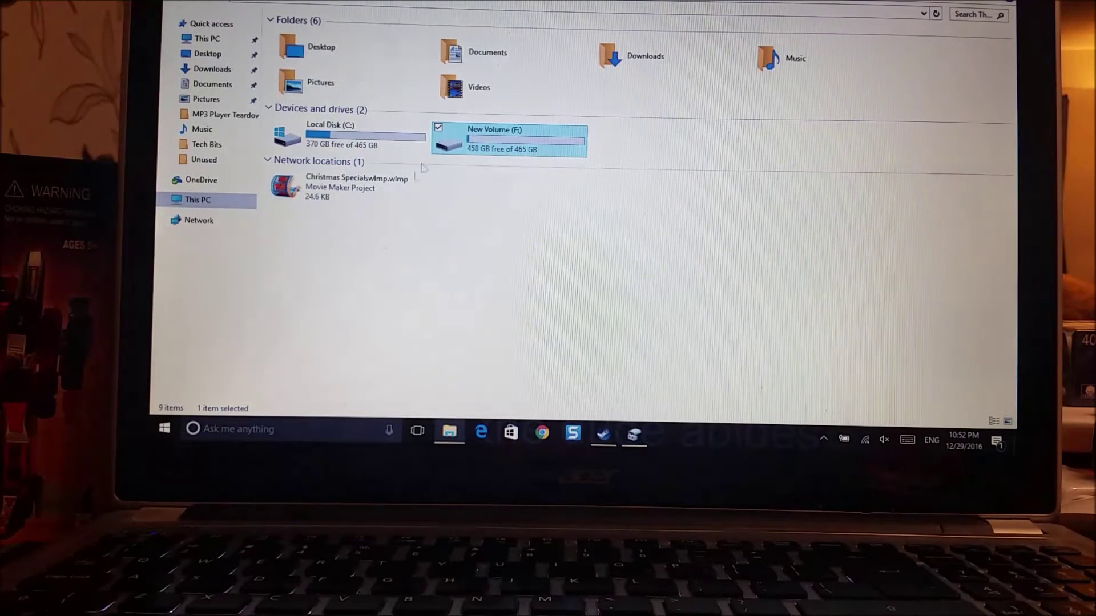
double_click(489, 146)
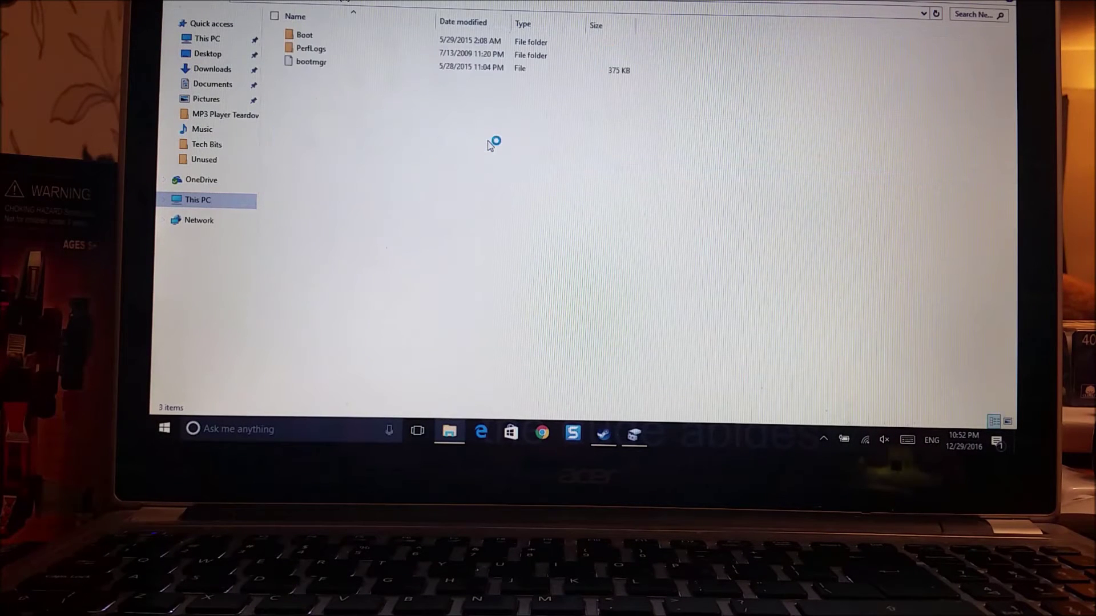